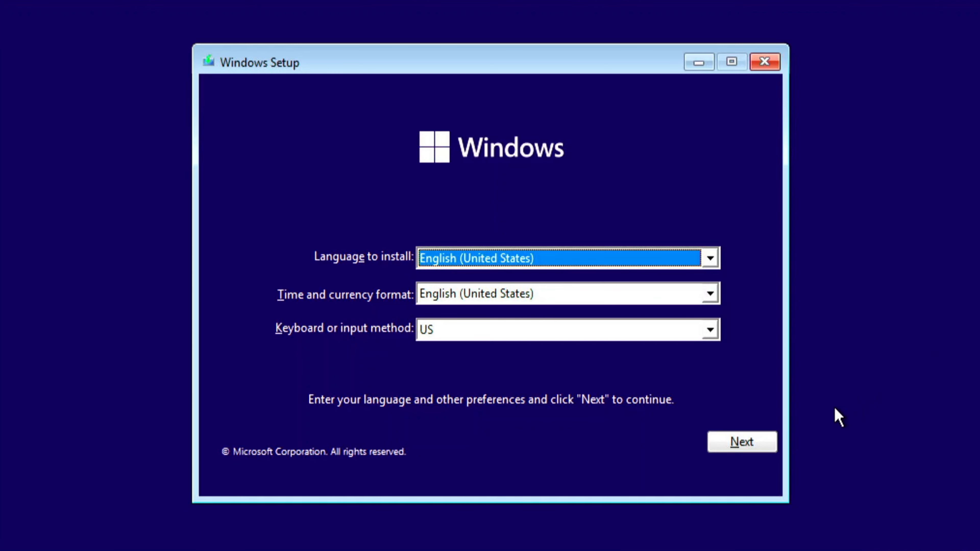
# - Try to install Windows 11 Pro with the English (United States) settings and no product key, and quit the installation
pyautogui.click(740, 447)
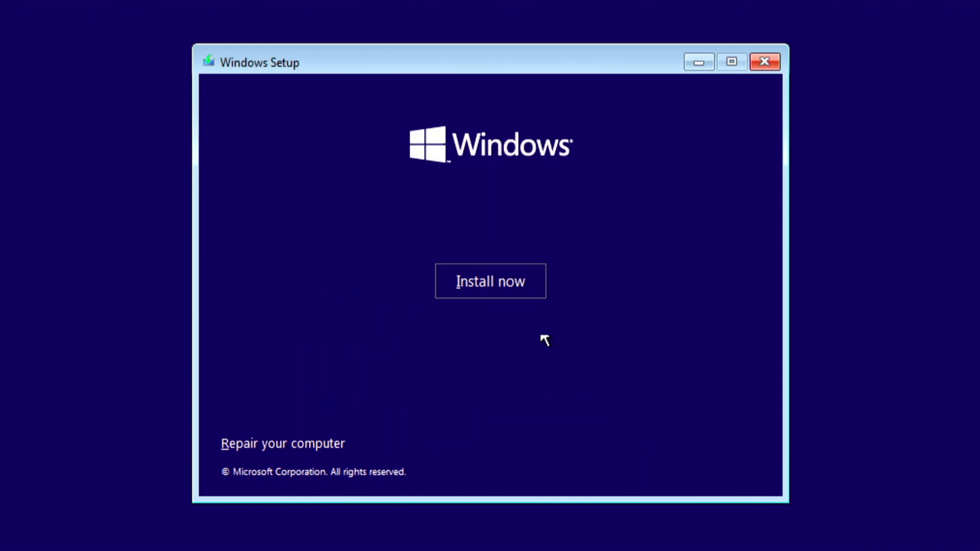
pyautogui.click(522, 286)
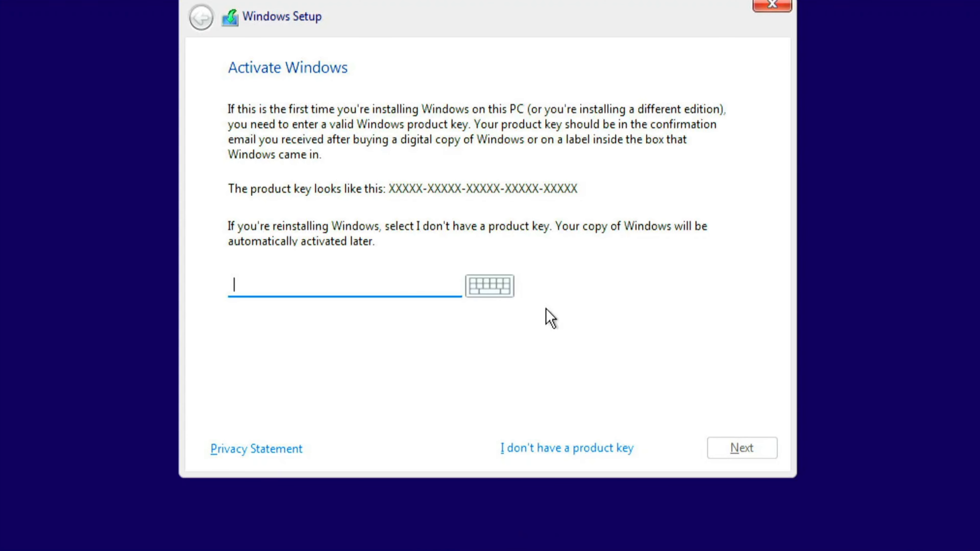
pyautogui.click(540, 450)
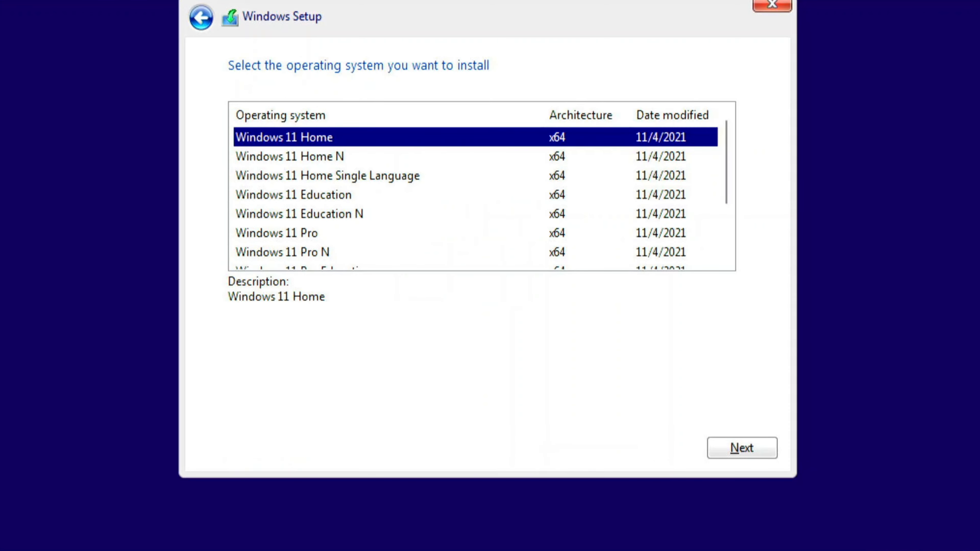
pyautogui.click(322, 232)
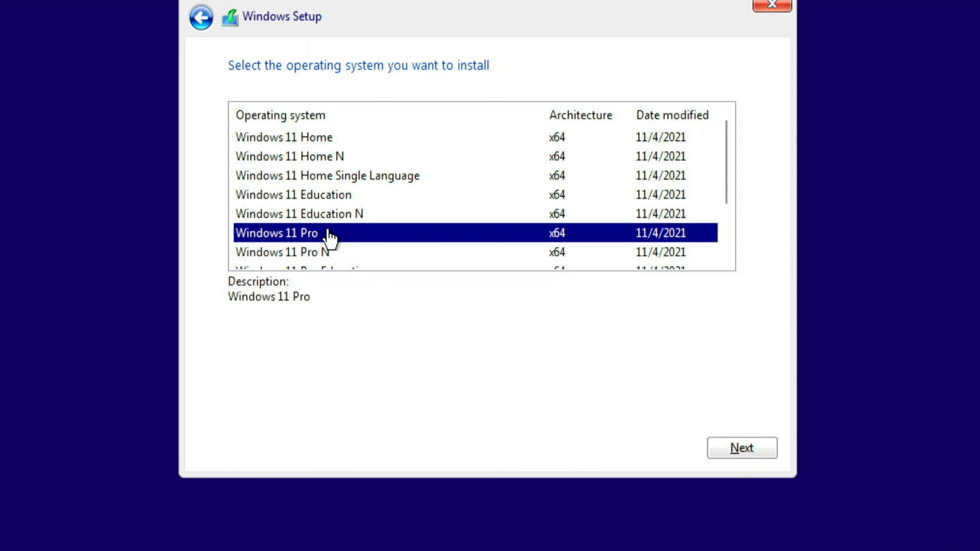
pyautogui.click(728, 443)
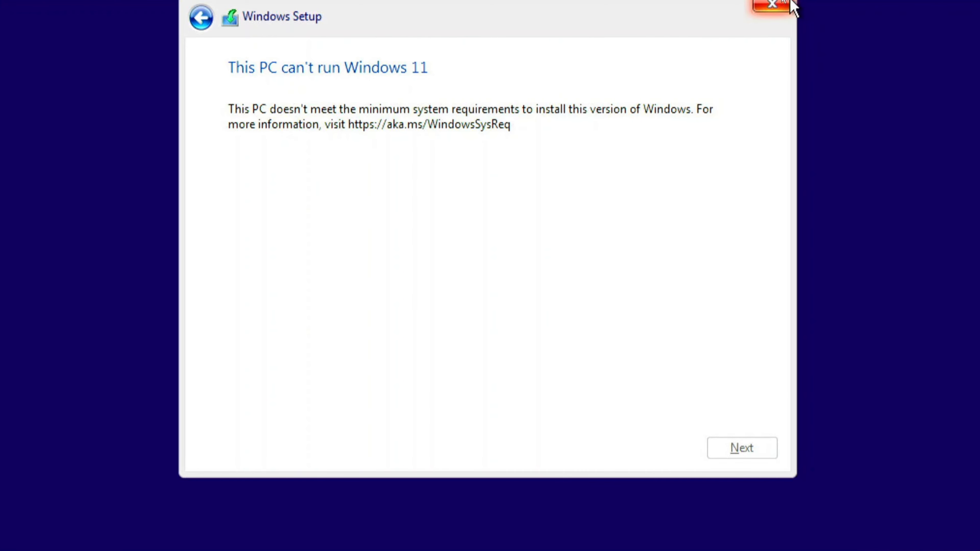
pyautogui.click(777, 6)
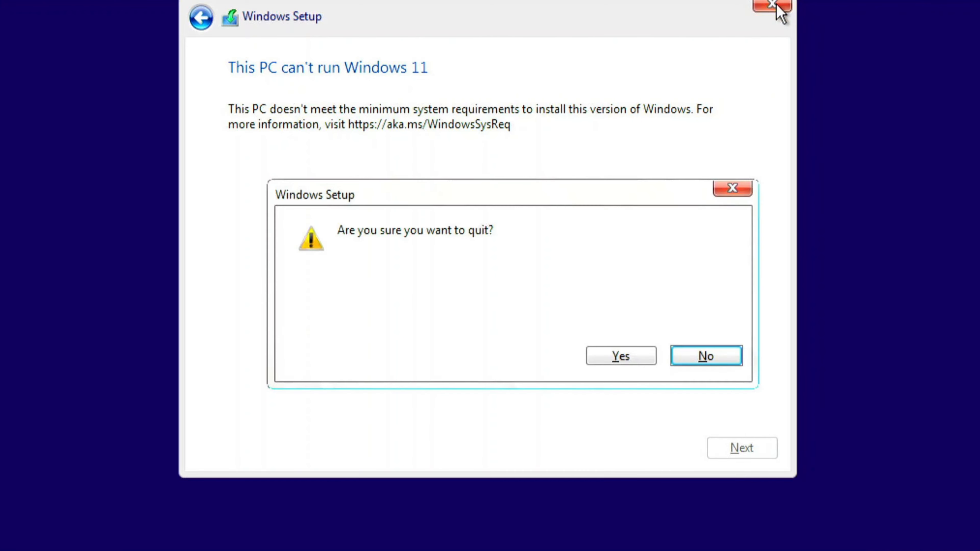
pyautogui.click(643, 357)
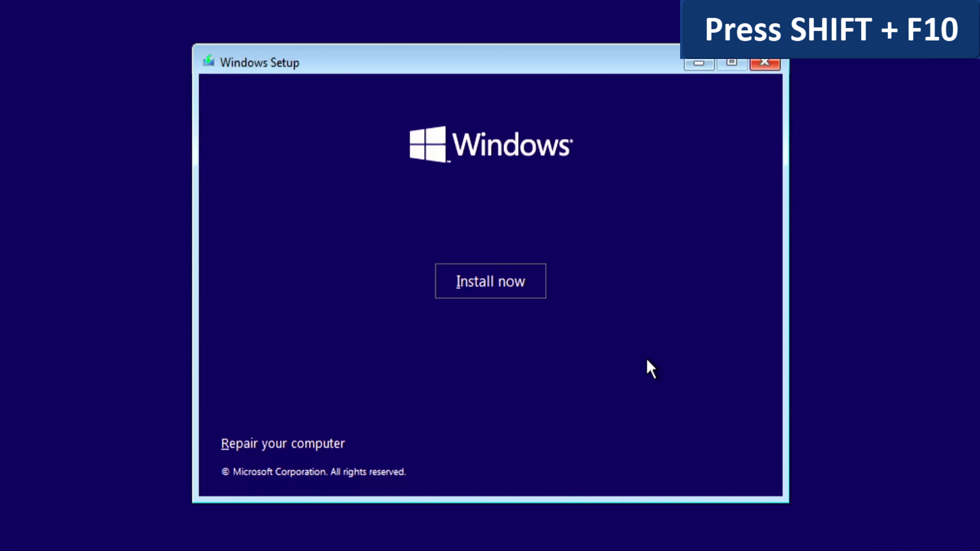
# - Open a command prompt from Windows Setup and launch Registry Editor with regedit
pyautogui.hotkey('shift', 'F10')
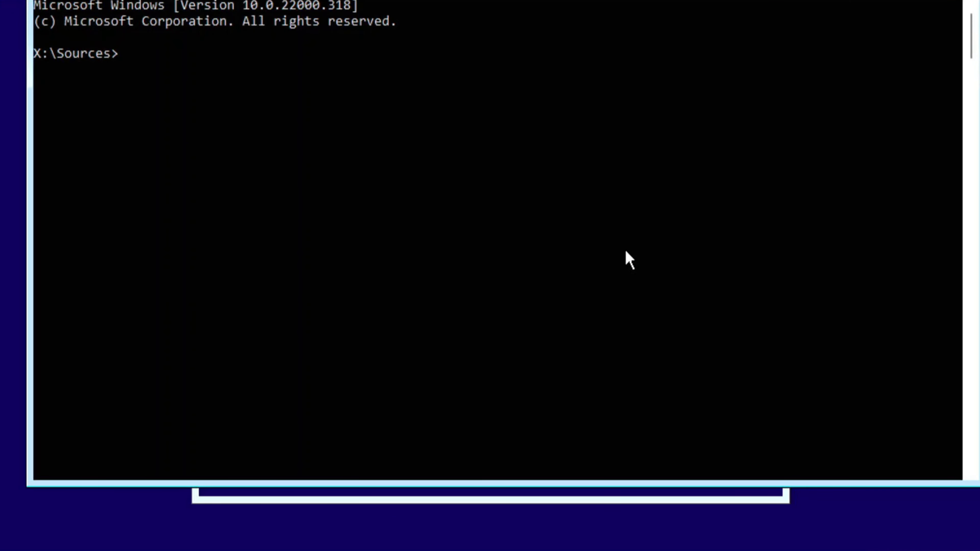
pyautogui.write('regedit')
pyautogui.press('Return')
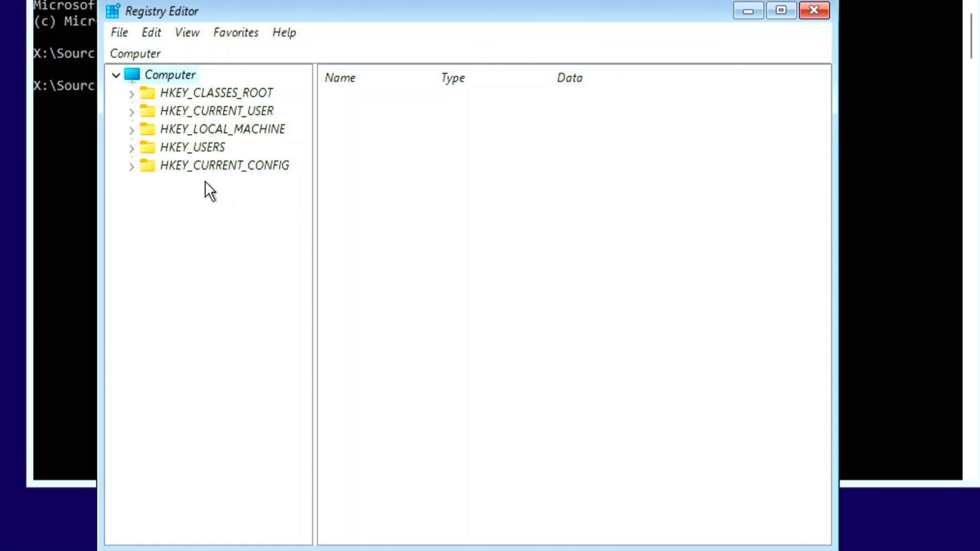
# - Create a registry key named LabConfig under HKEY_LOCAL_MACHINE\SYSTEM\Setup
pyautogui.click(133, 130)
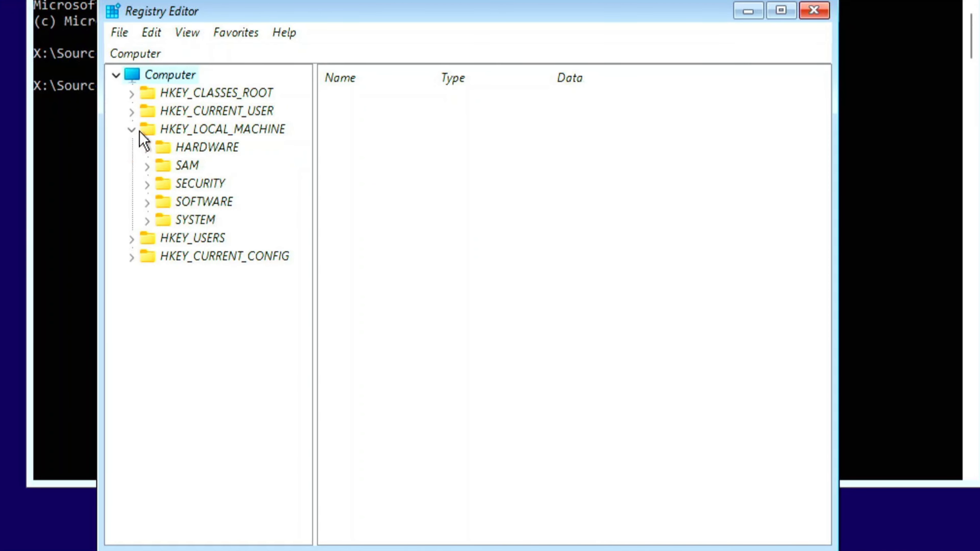
pyautogui.click(148, 220)
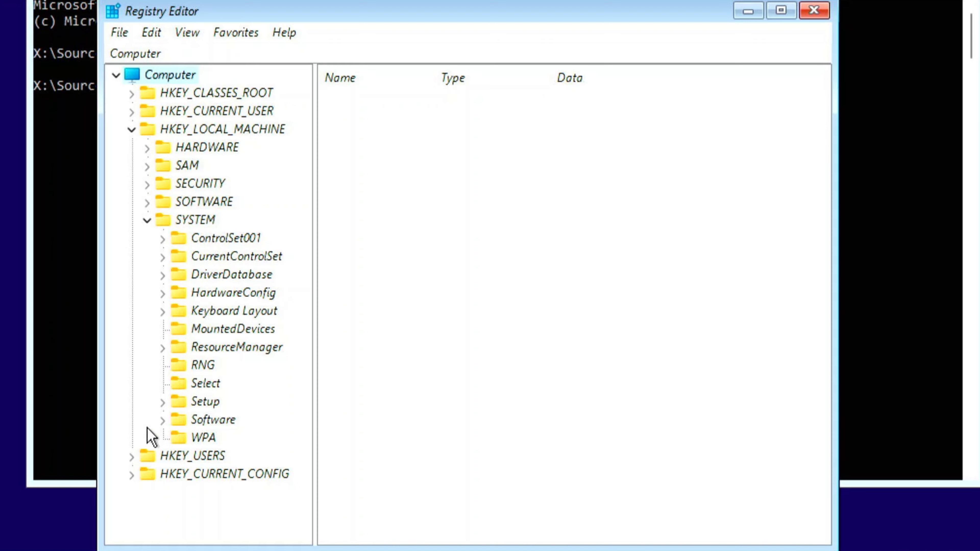
pyautogui.click(174, 406)
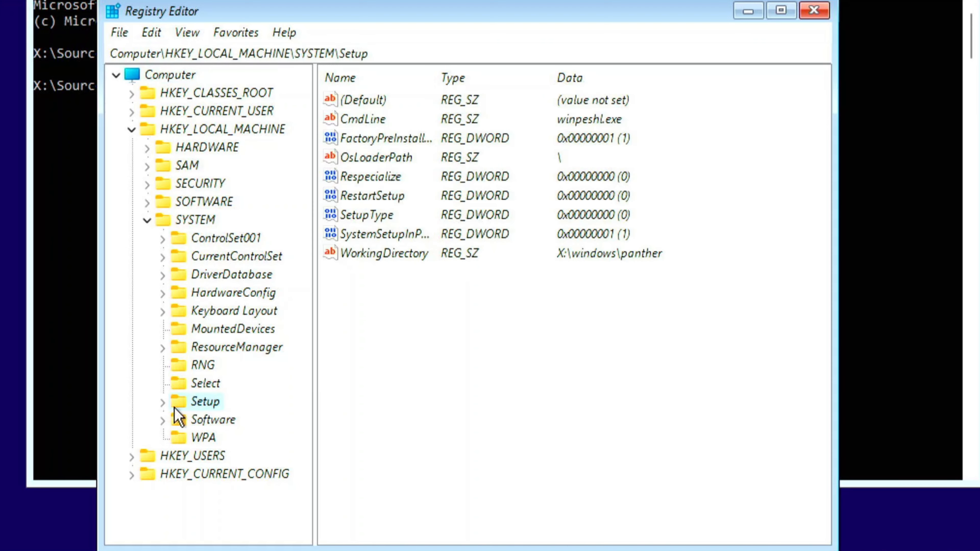
pyautogui.click(164, 403)
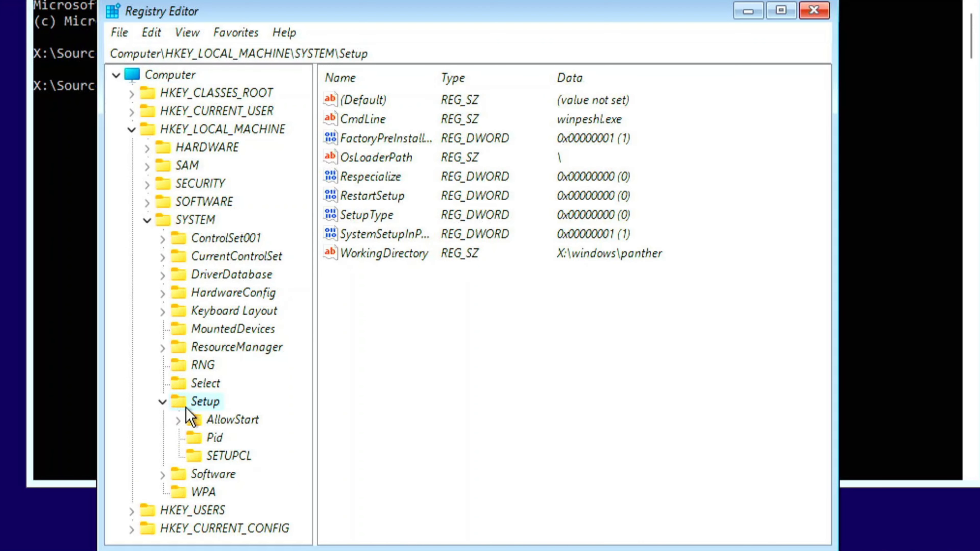
pyautogui.rightClick(196, 404)
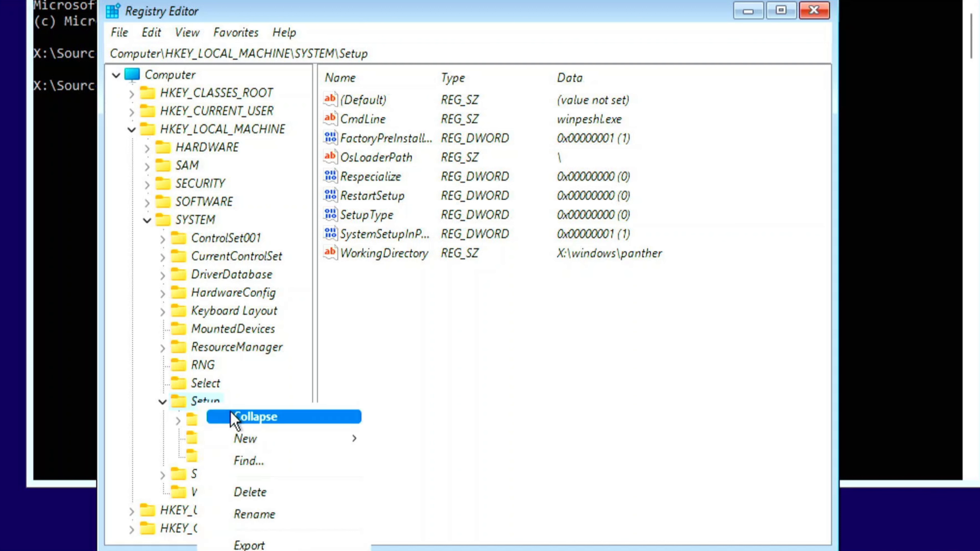
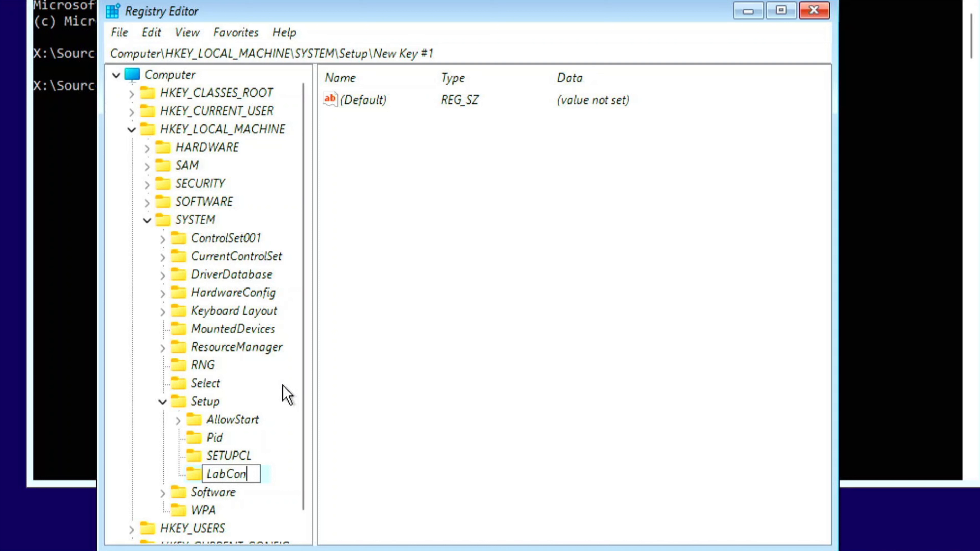
pyautogui.press('Return')
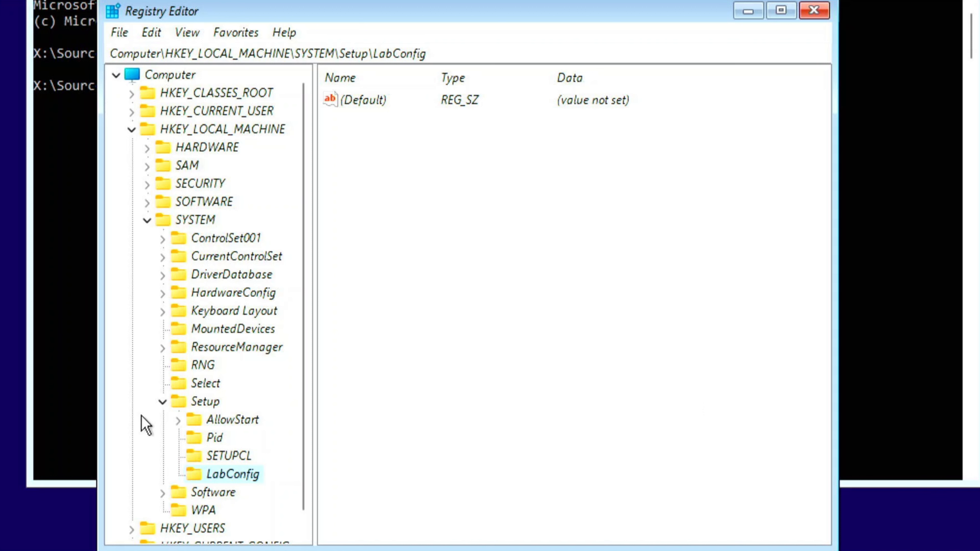
# - Create a DWORD (32-bit) value named BypassTPMCheck in the LabConfig key
pyautogui.rightClick(237, 473)
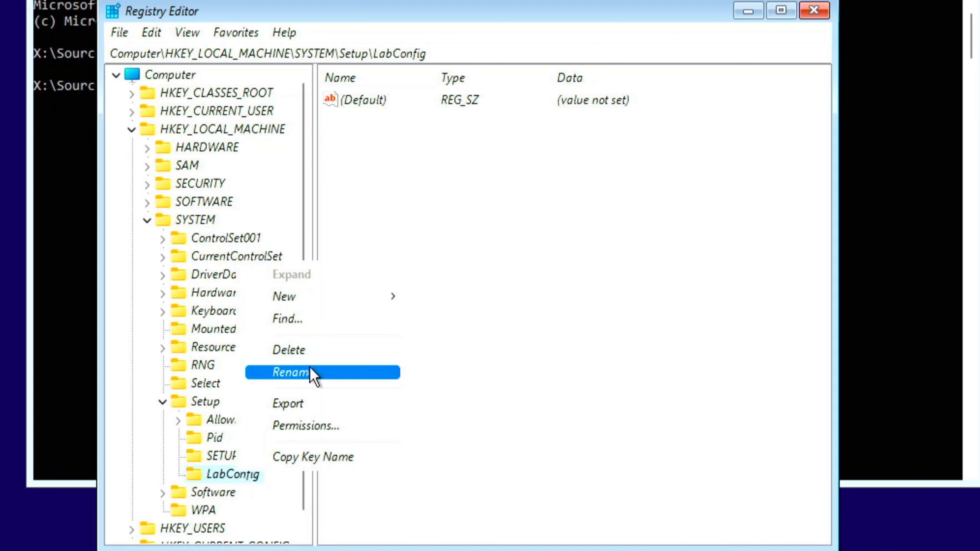
pyautogui.moveTo(354, 304)
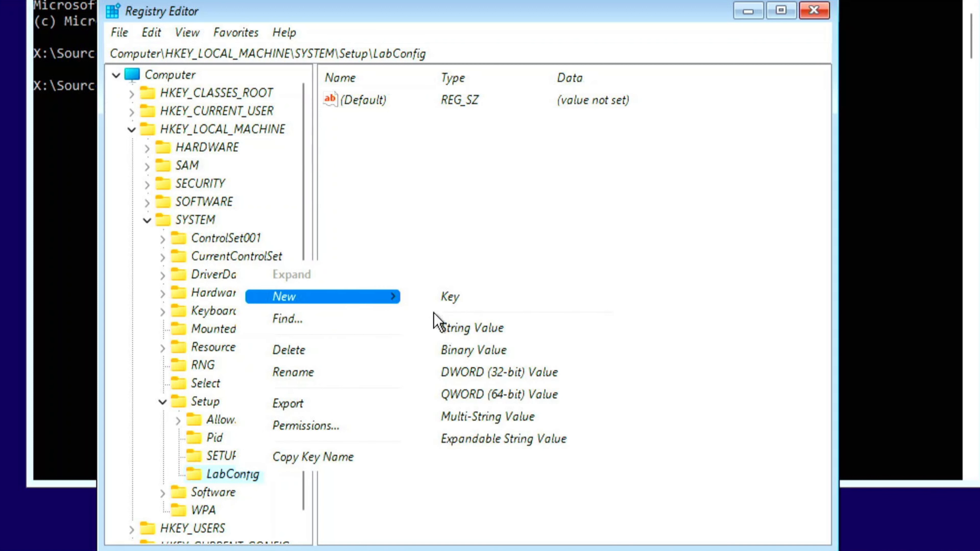
pyautogui.click(466, 373)
pyautogui.rightClick(245, 474)
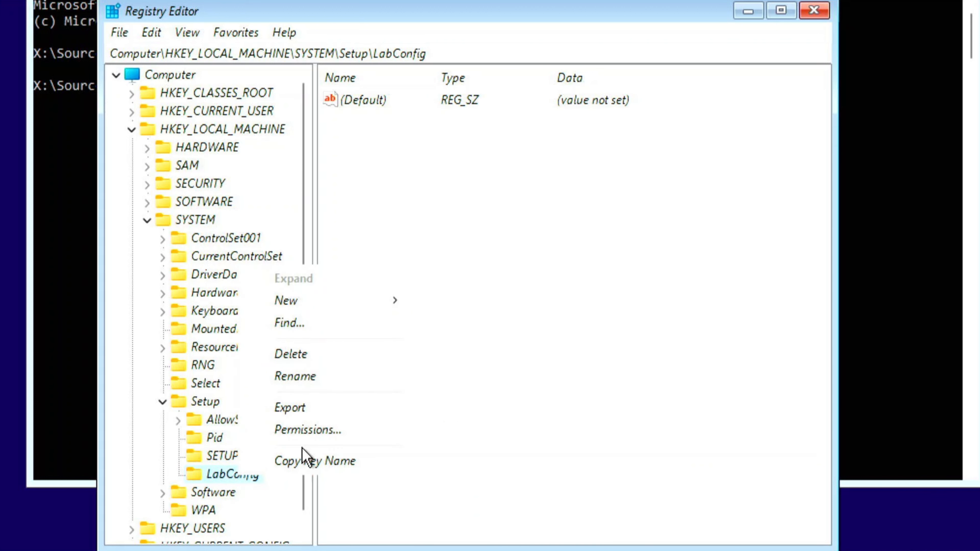
pyautogui.moveTo(349, 300)
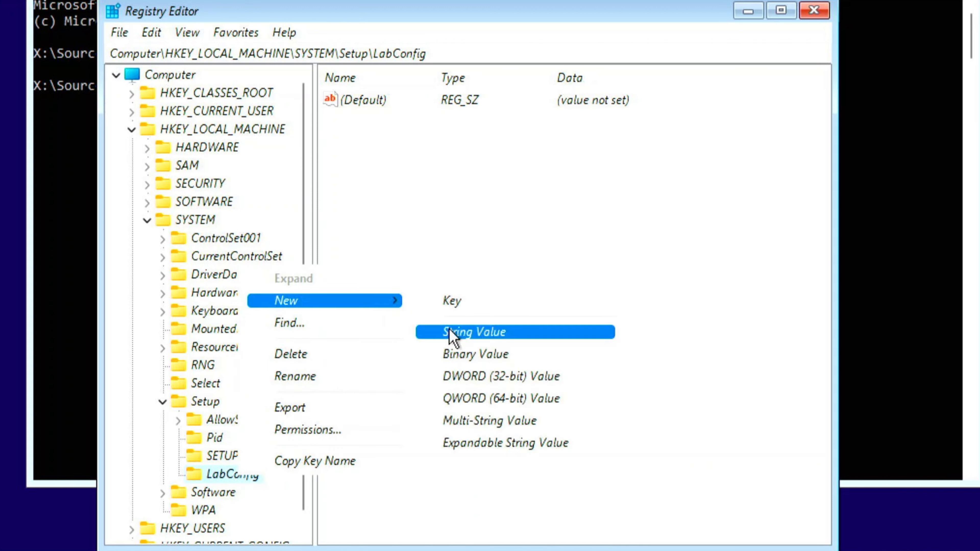
pyautogui.click(472, 376)
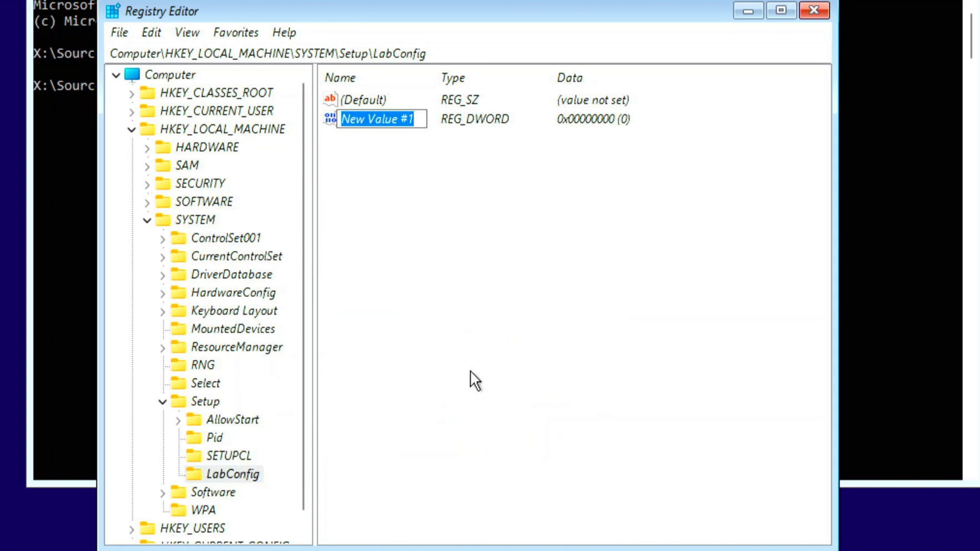
pyautogui.write('By')
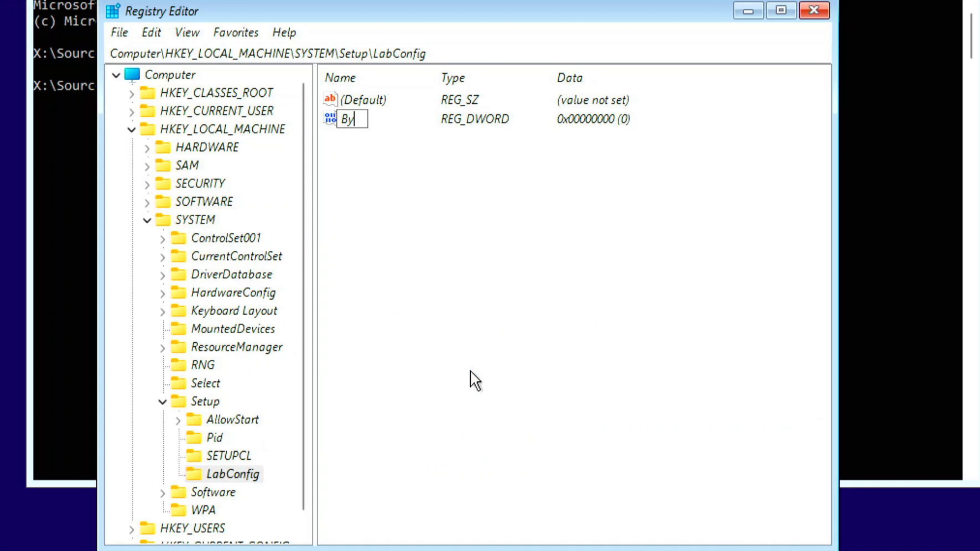
pyautogui.write('passTPM')
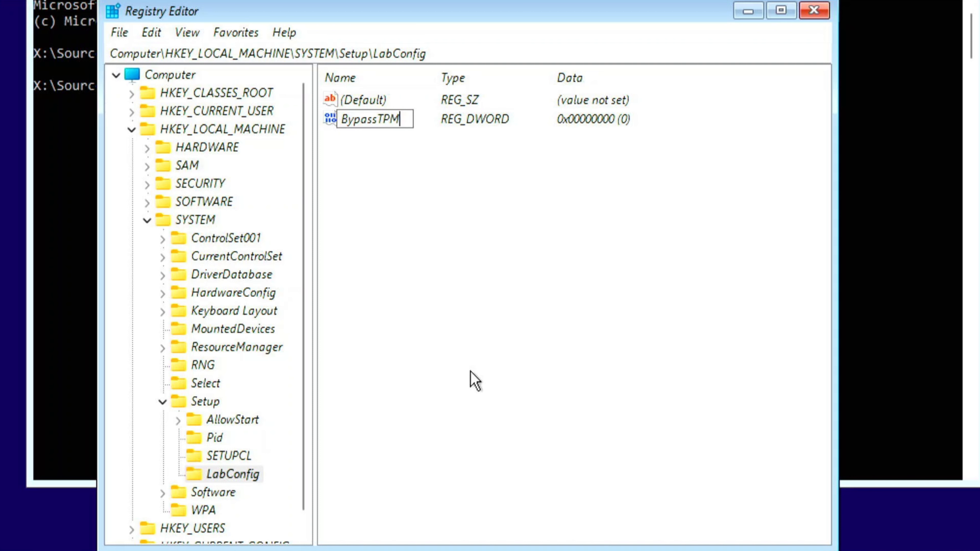
pyautogui.write('Check')
pyautogui.press('Return')
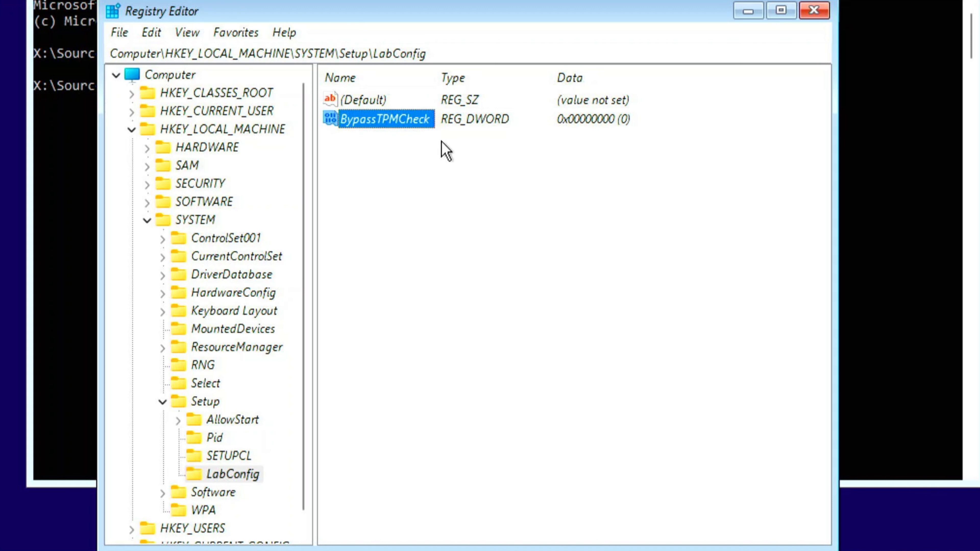
# - Set the value data of BypassTPMCheck to 1
pyautogui.rightClick(423, 129)
pyautogui.click(454, 133)
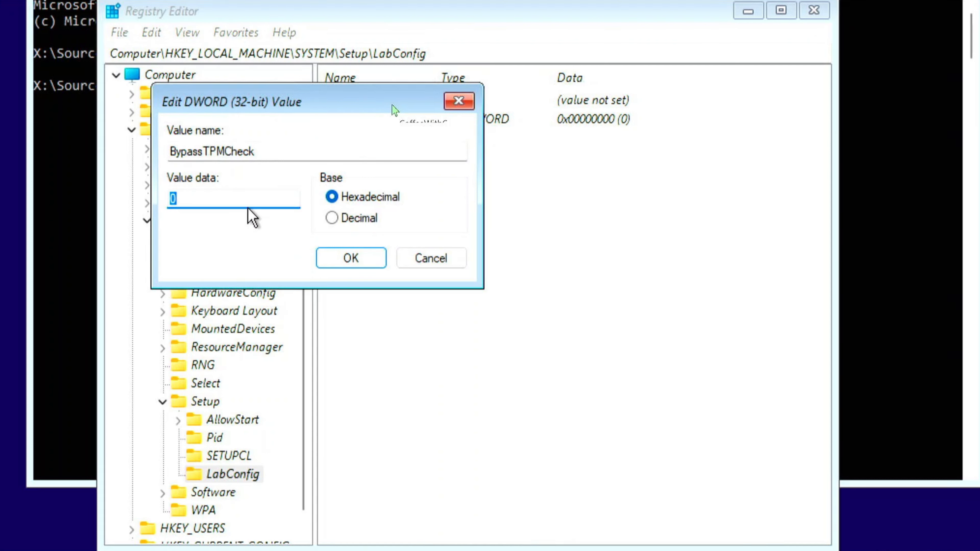
pyautogui.write('1')
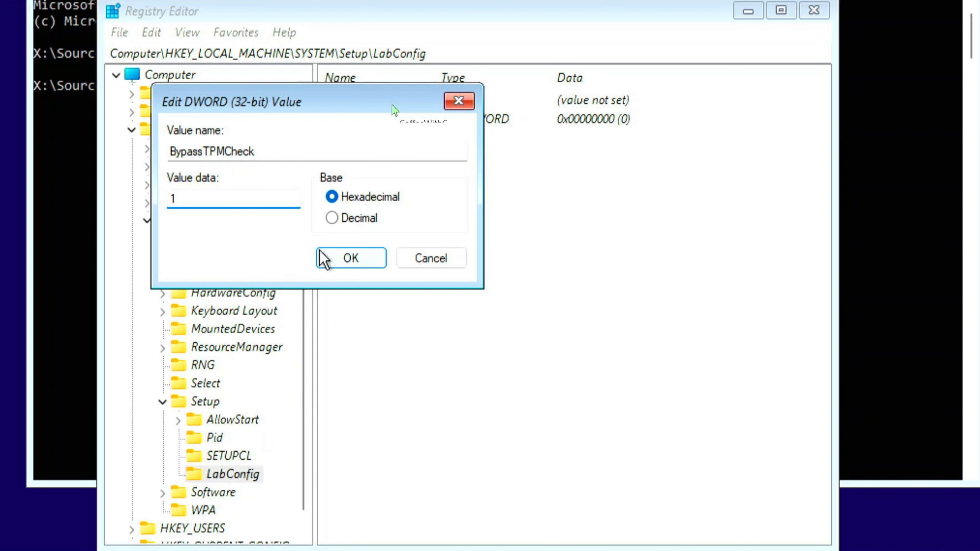
pyautogui.click(348, 257)
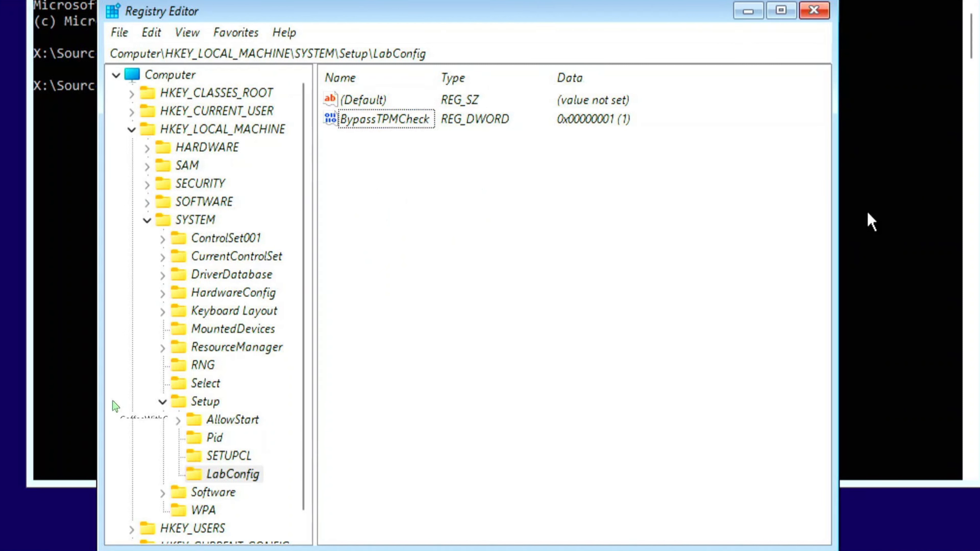
# - Create a second DWORD (32-bit) value in the LabConfig key and name it BypassSecureBootCheck
pyautogui.rightClick(229, 478)
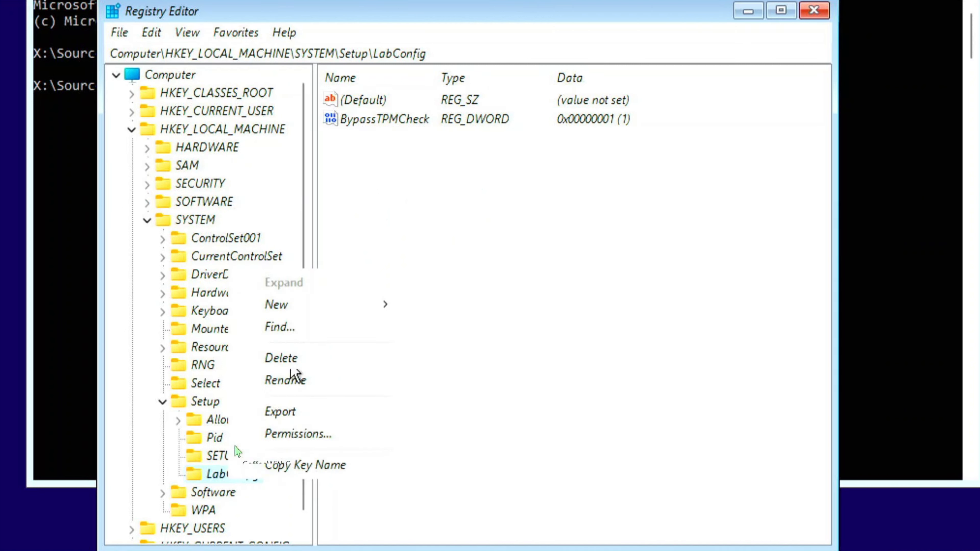
pyautogui.moveTo(302, 306)
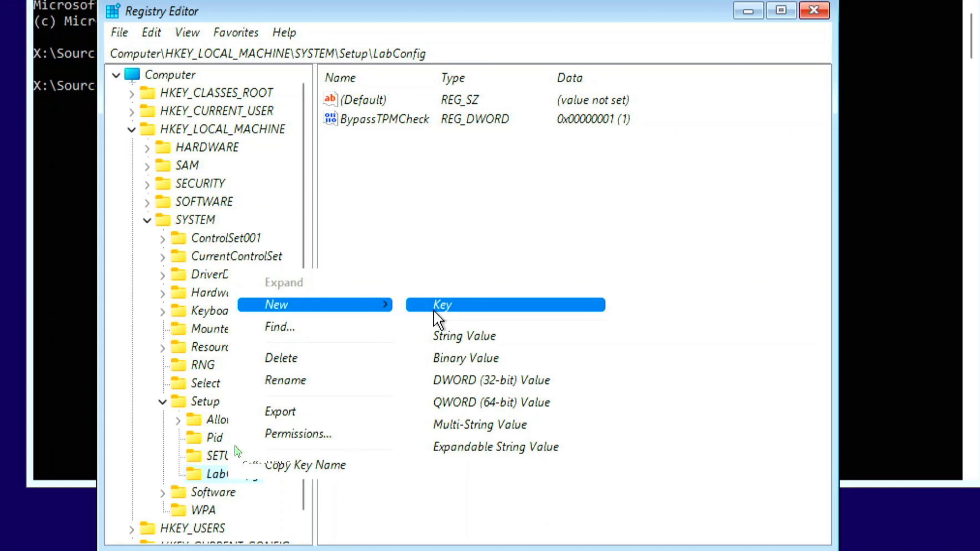
pyautogui.click(473, 385)
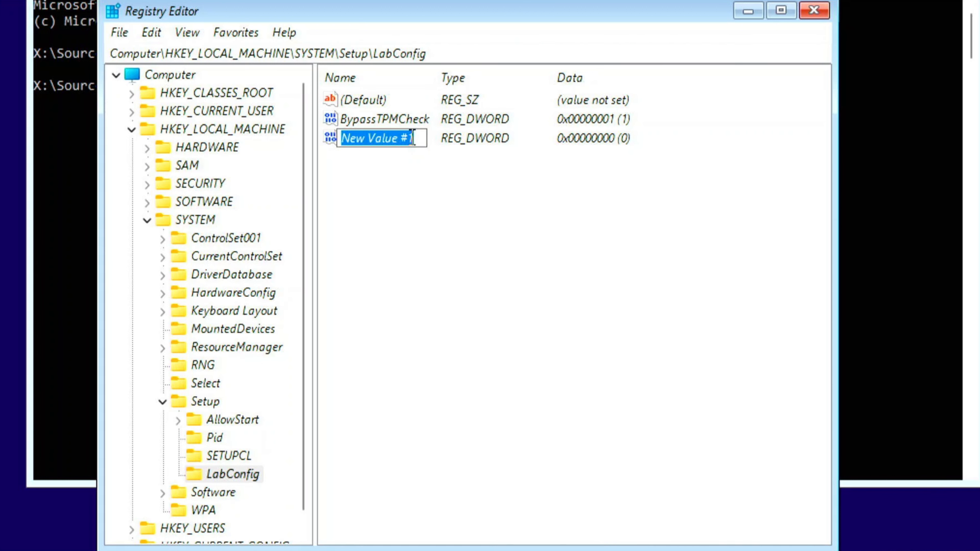
pyautogui.click(423, 131)
pyautogui.press('BackSpace')
pyautogui.press('BackSpace')
pyautogui.press('BackSpace')
pyautogui.press('BackSpace')
pyautogui.press('BackSpace')
pyautogui.press('BackSpace')
pyautogui.press('BackSpace')
pyautogui.press('BackSpace')
pyautogui.press('BackSpace')
pyautogui.press('BackSpace')
pyautogui.press('BackSpace')
pyautogui.press('BackSpace')
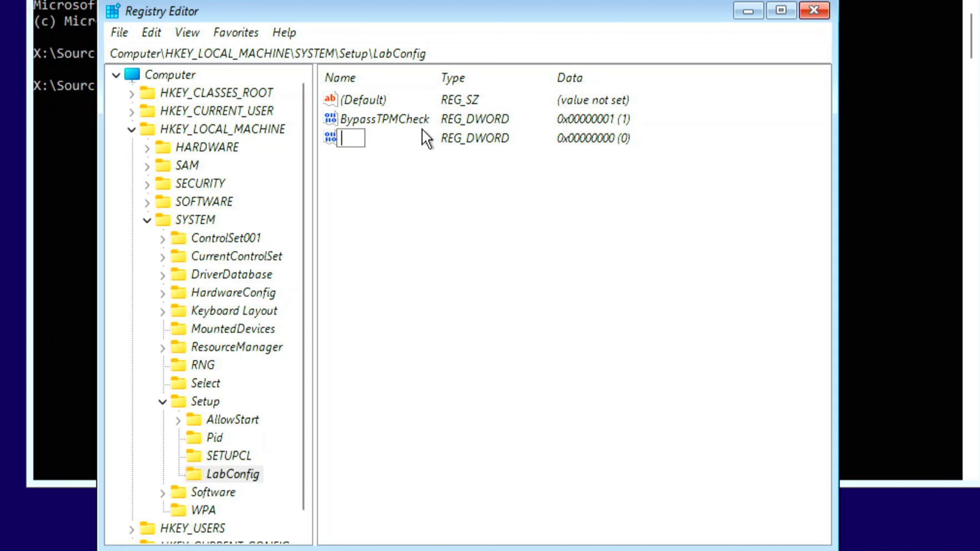
pyautogui.write('Bypass')
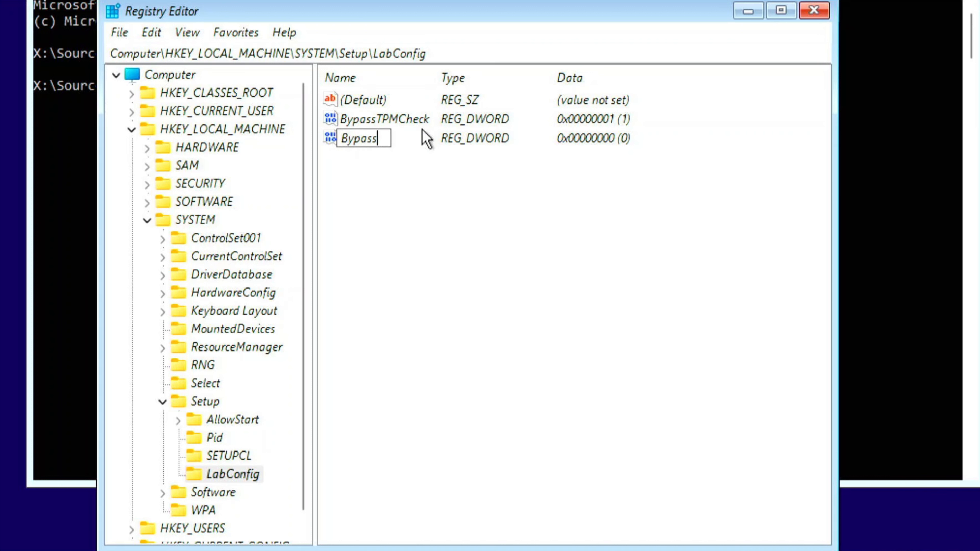
pyautogui.write('SecureBou')
pyautogui.write('tCheck')
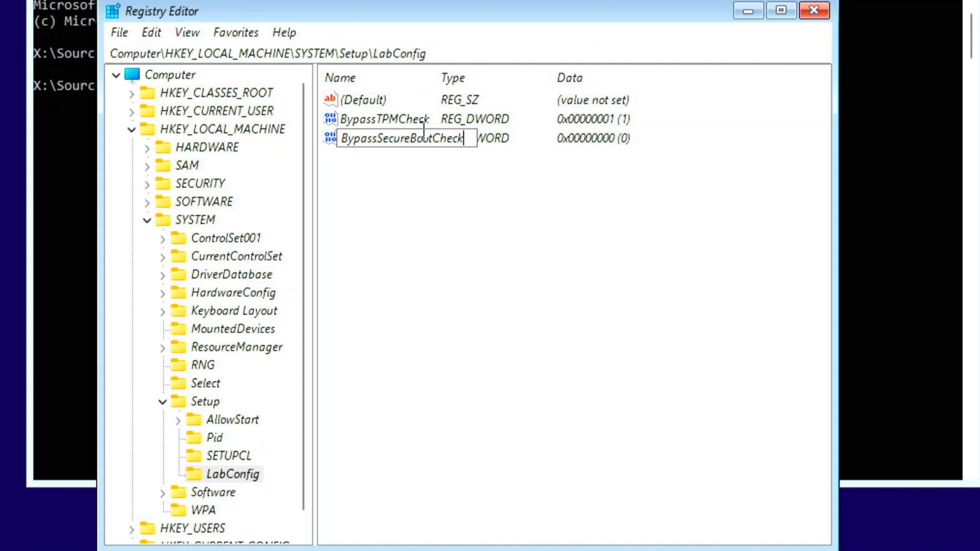
pyautogui.press('Return')
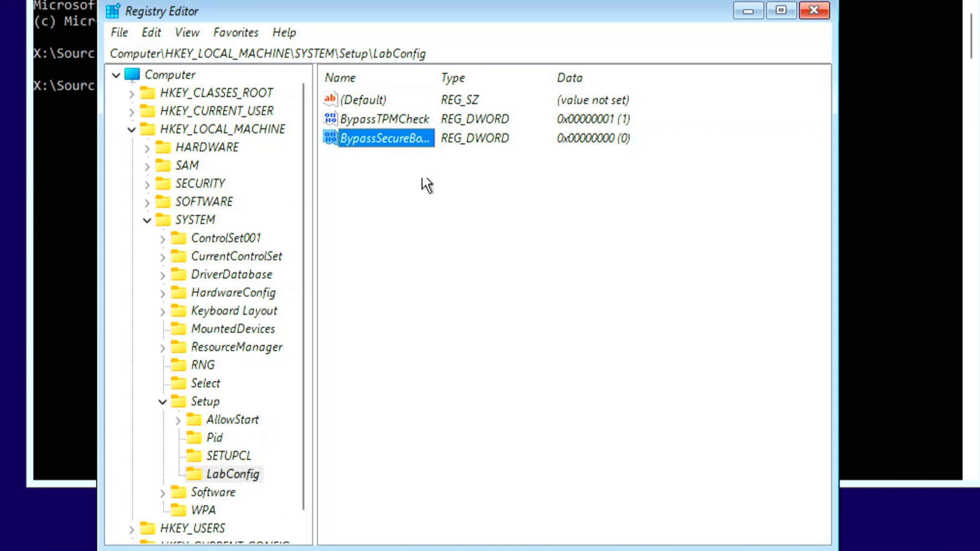
# - Set the value data of BypassSecureBootCheck in the LabConfig key to 1
pyautogui.rightClick(415, 144)
pyautogui.click(438, 66)
pyautogui.moveTo(437, 72); pyautogui.dragTo(475, 78)
pyautogui.rightClick(440, 141)
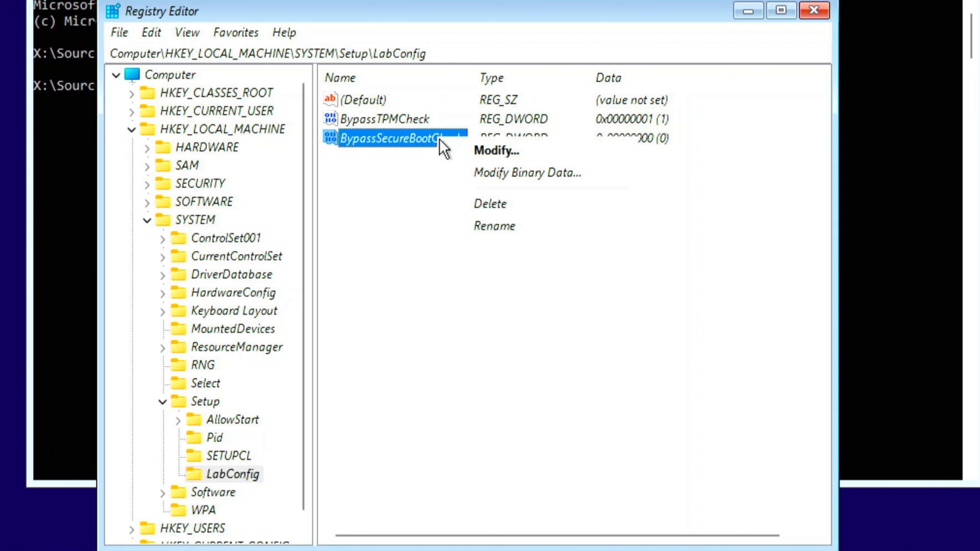
pyautogui.click(467, 150)
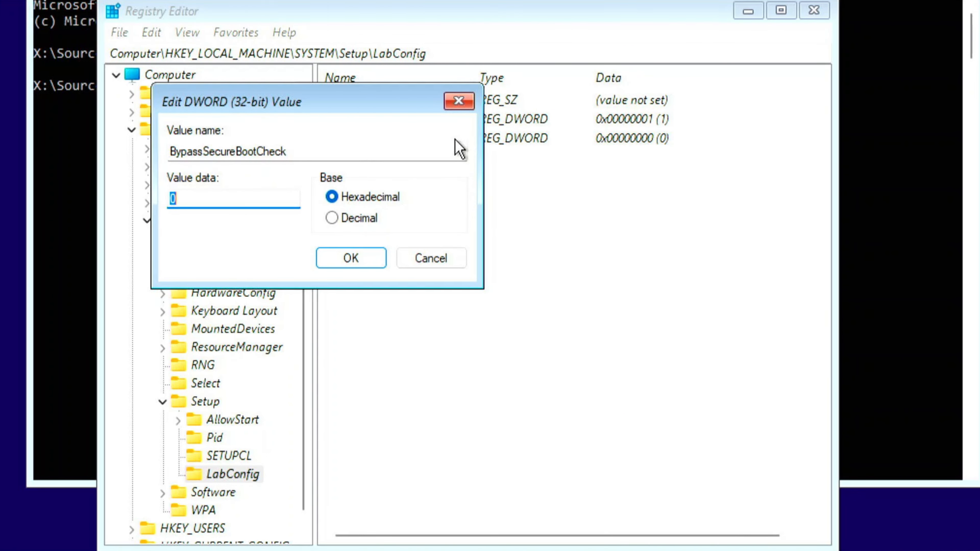
pyautogui.write('1')
pyautogui.click(352, 256)
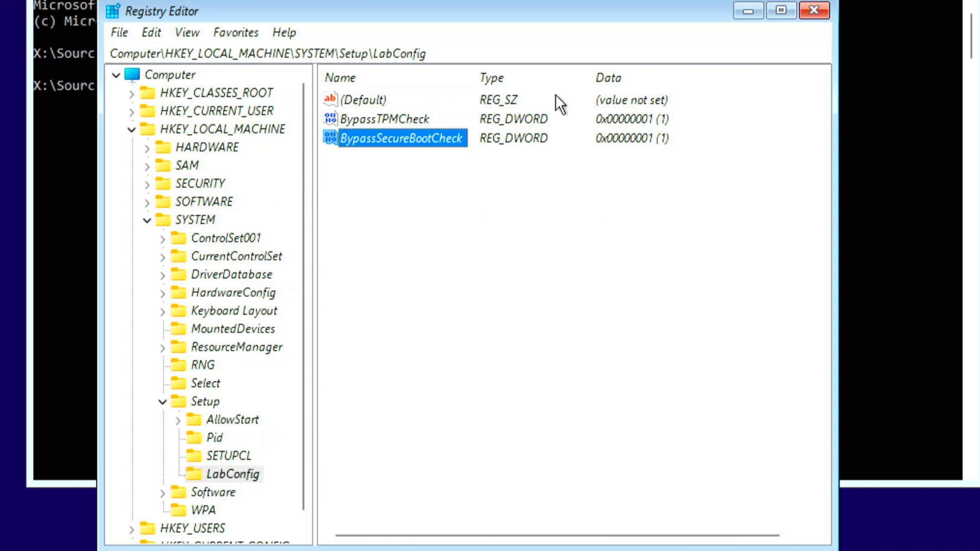
# - Close Registry Editor and exit the Command Prompt to return to Windows Setup
pyautogui.click(814, 11)
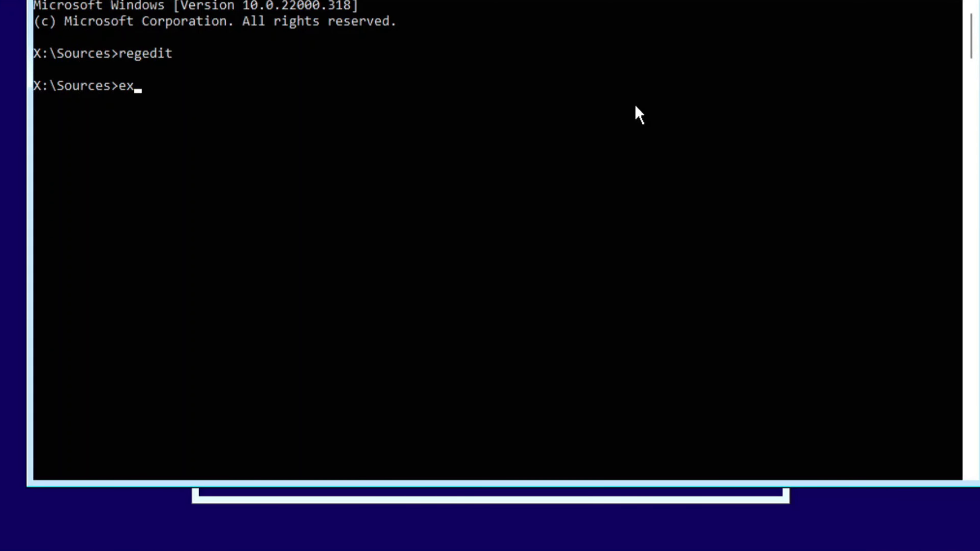
pyautogui.press('Return')
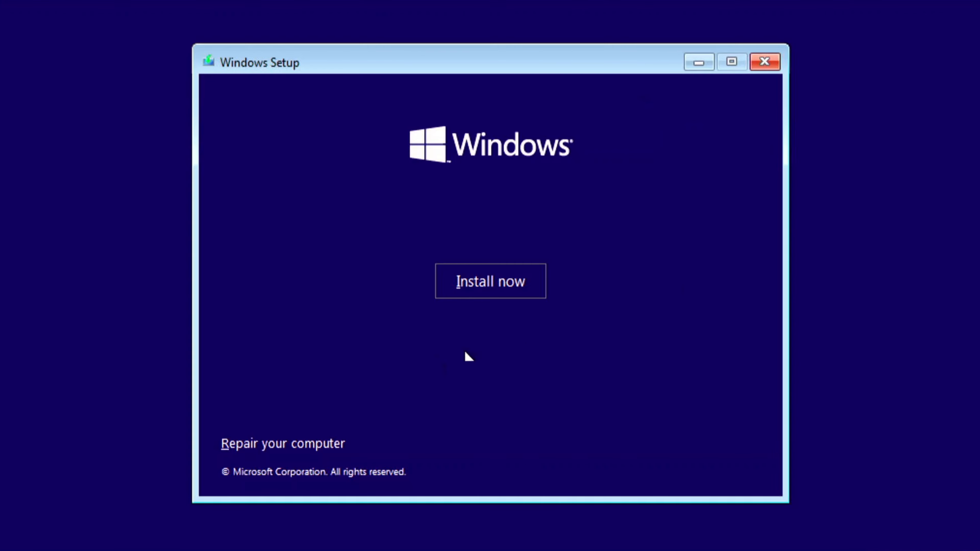
# - Start the Windows installation without a product key and choose Windows 11 Pro as the operating system
pyautogui.click(480, 285)
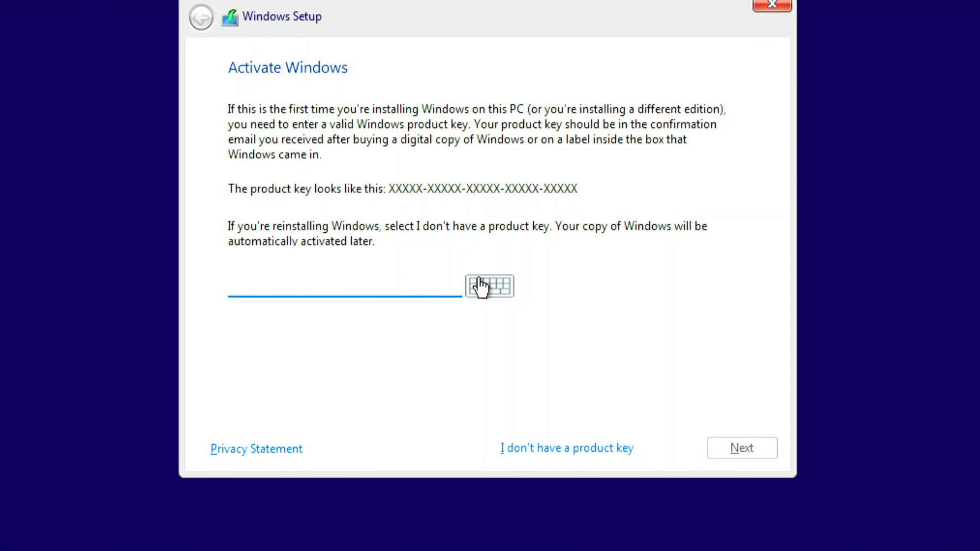
pyautogui.click(532, 449)
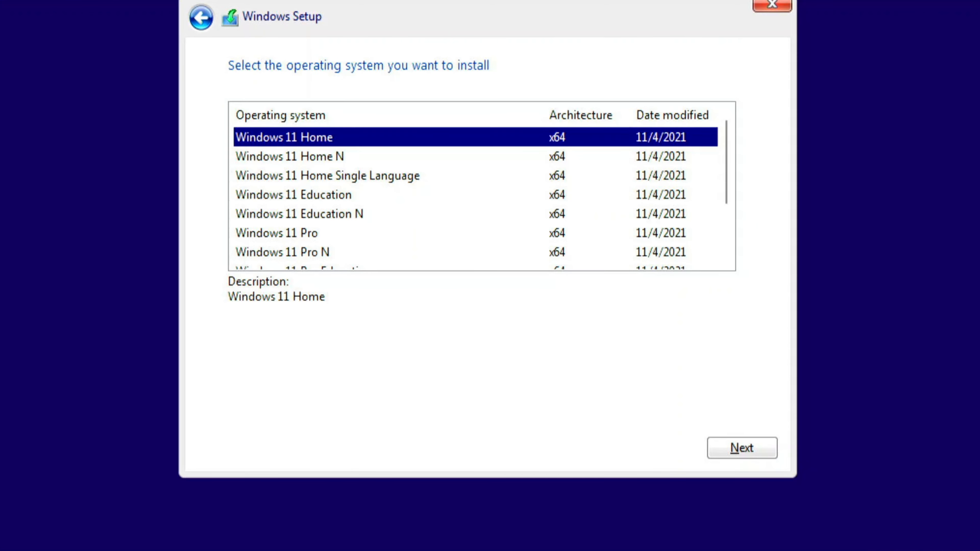
pyautogui.click(317, 237)
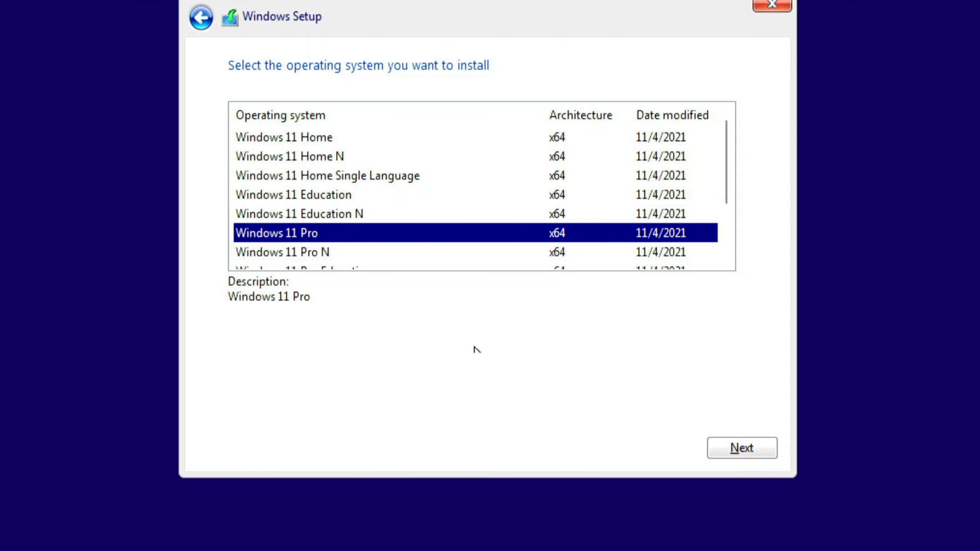
pyautogui.click(759, 449)
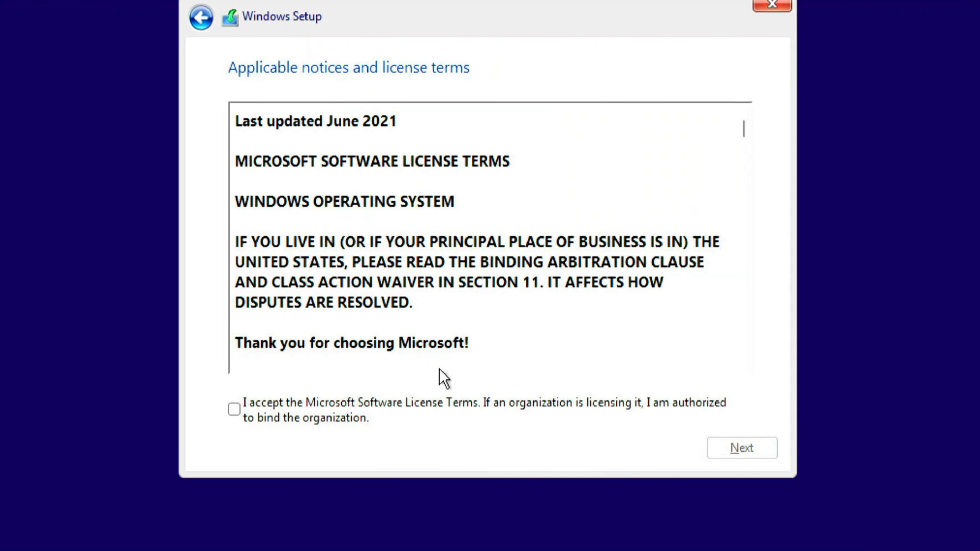
# - Accept the Microsoft Software License Terms and choose the Custom: Install Windows only (advanced) installation type
pyautogui.click(246, 424)
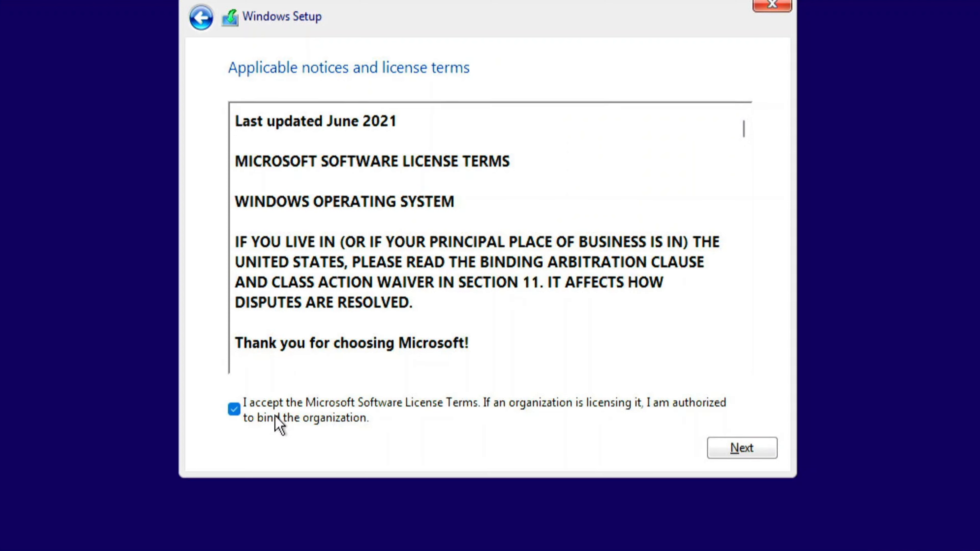
pyautogui.click(738, 447)
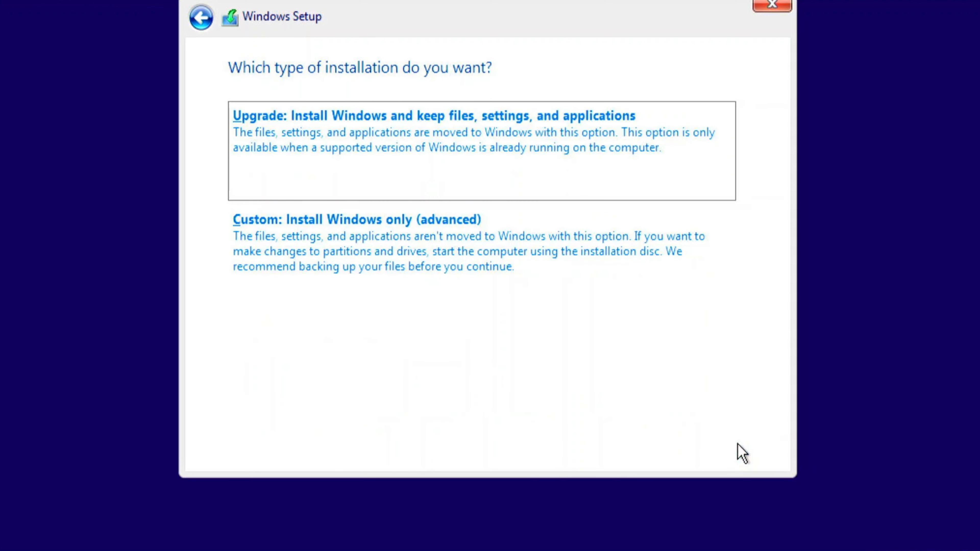
pyautogui.click(526, 283)
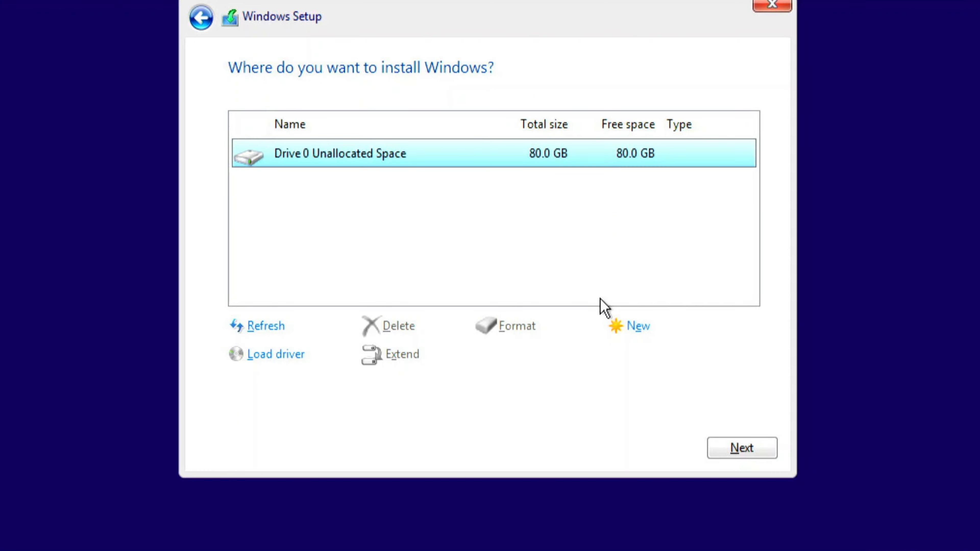
# - Create a new 81920 MB partition from the unallocated space on Drive 0
pyautogui.click(636, 329)
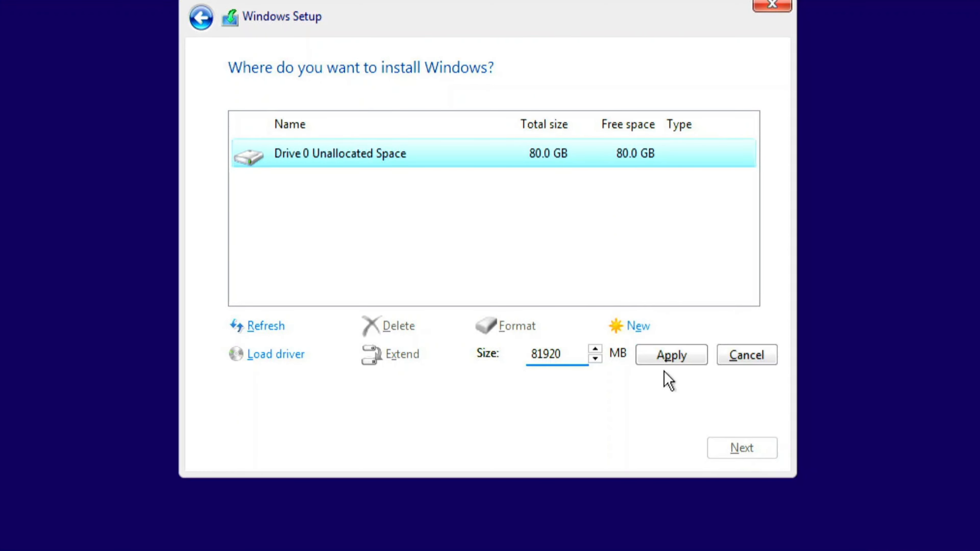
pyautogui.click(672, 360)
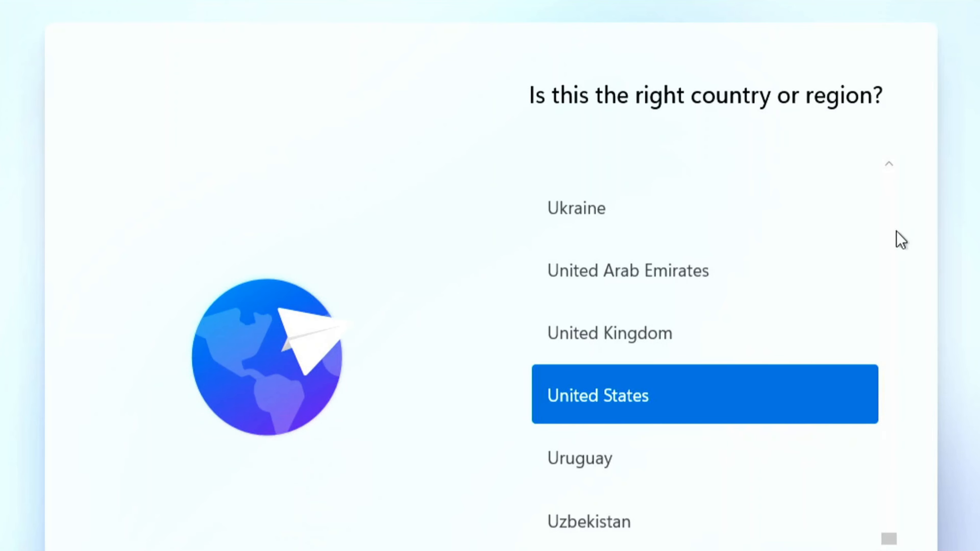
# - Choose the country or region in the first-run Windows 11 setup
pyautogui.click(639, 271)
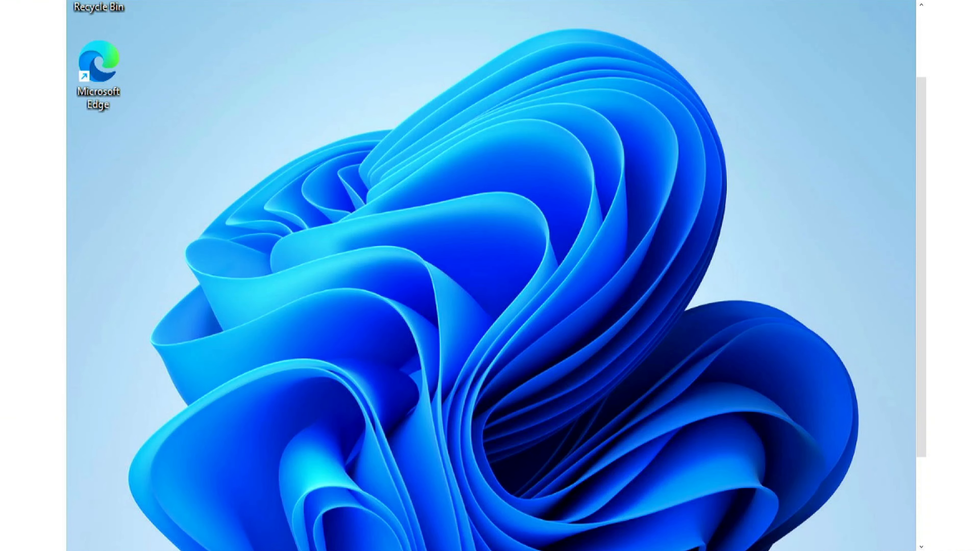
# - Open the Start menu on the newly installed Windows 11 desktop
pyautogui.press('super')
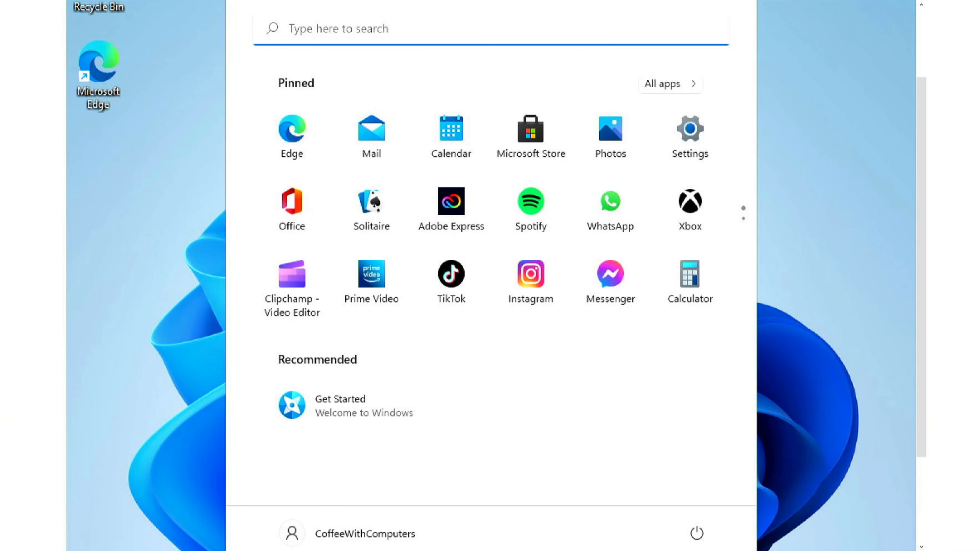